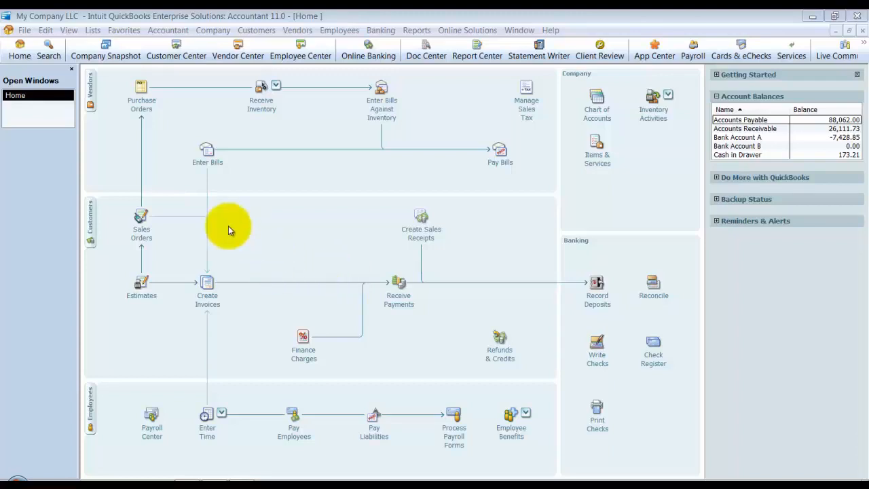
# Step: Open the company-level Tax: 1099 preferences and check the thresholds for Box 1: Rents and Box 7: Nonemployee Compensation
pyautogui.click(49, 31)
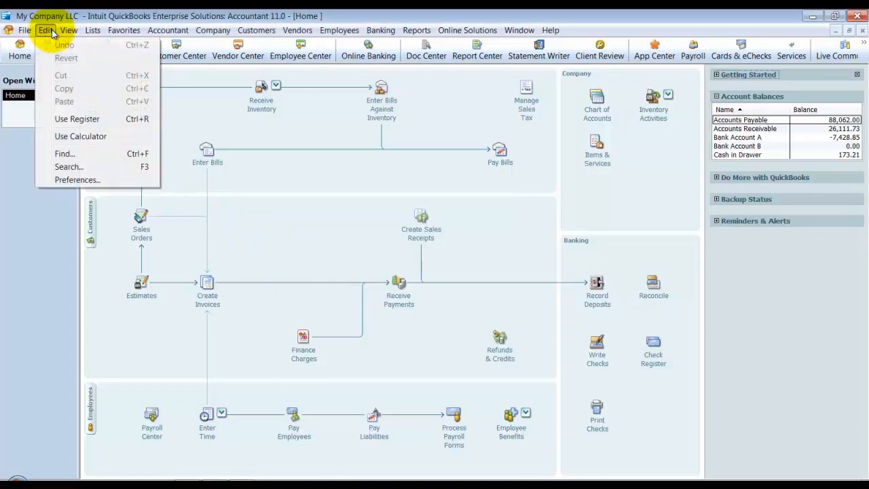
pyautogui.click(115, 182)
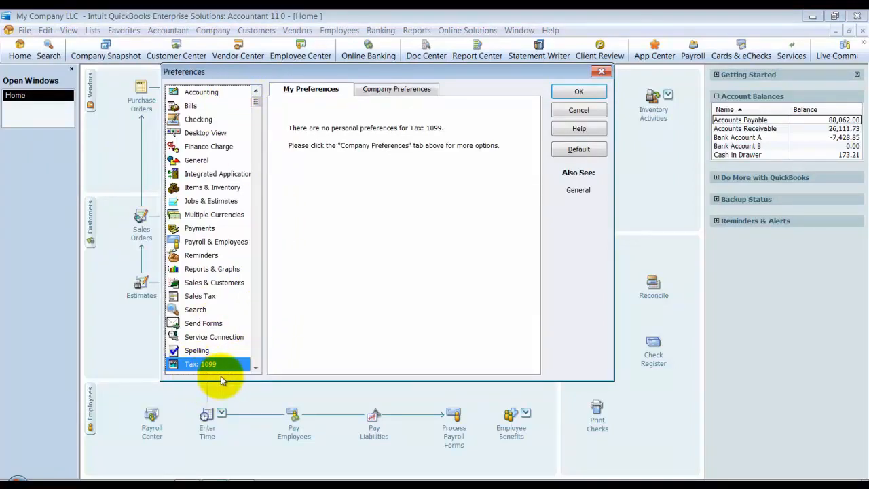
pyautogui.click(397, 91)
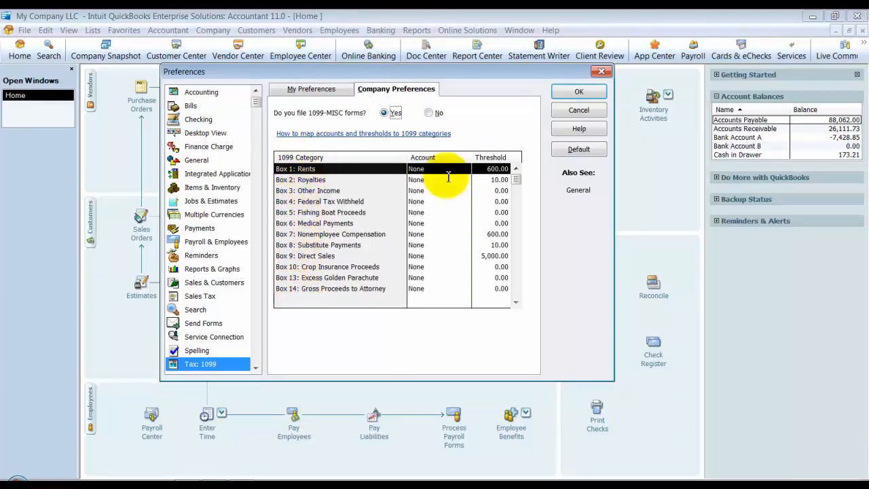
pyautogui.click(484, 169)
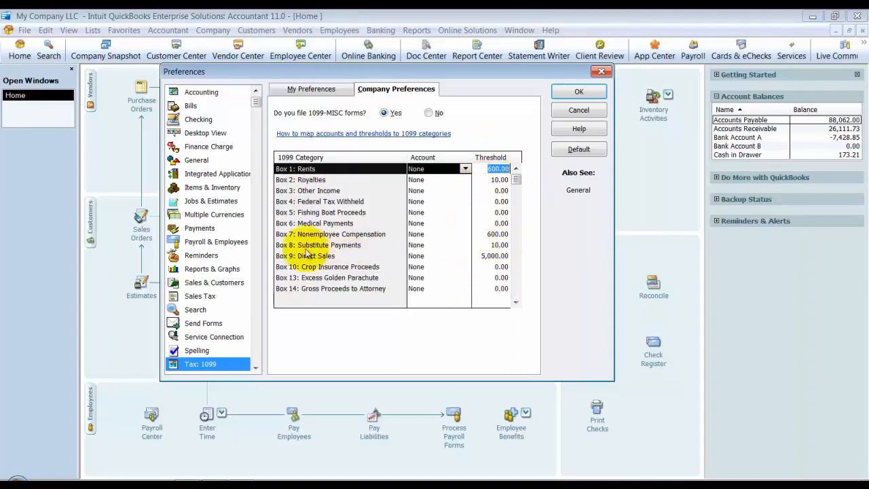
pyautogui.click(360, 234)
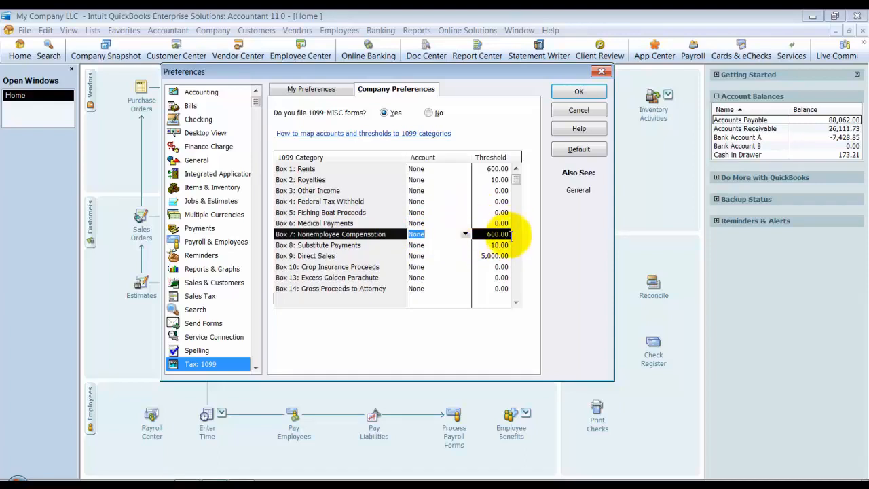
pyautogui.click(507, 235)
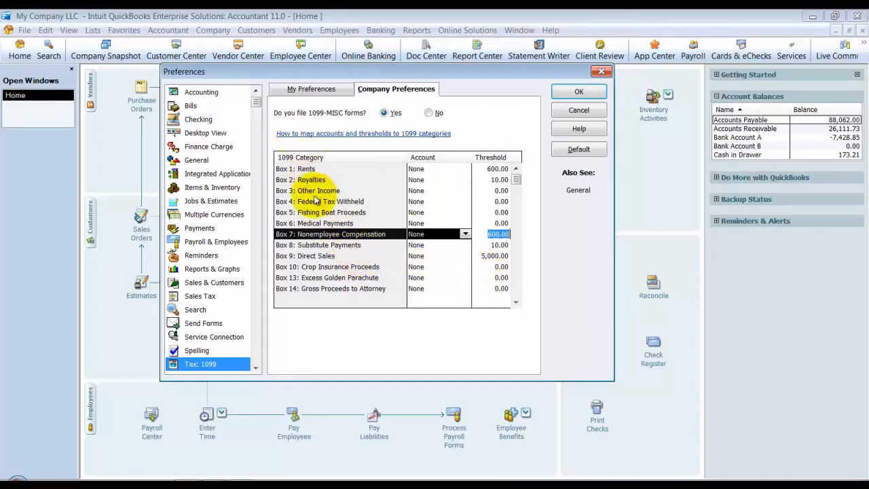
# Step: Map the 1099 category Box 1: Rents to the Rent Expense account
pyautogui.click(448, 169)
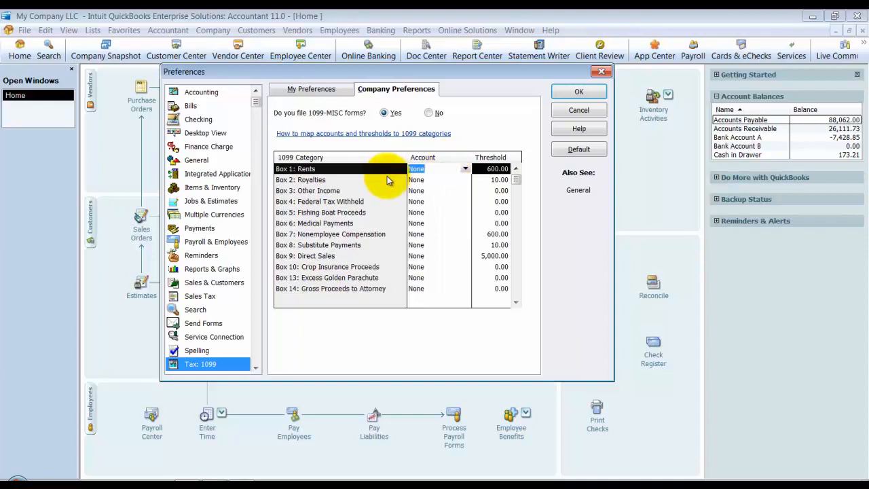
pyautogui.click(466, 169)
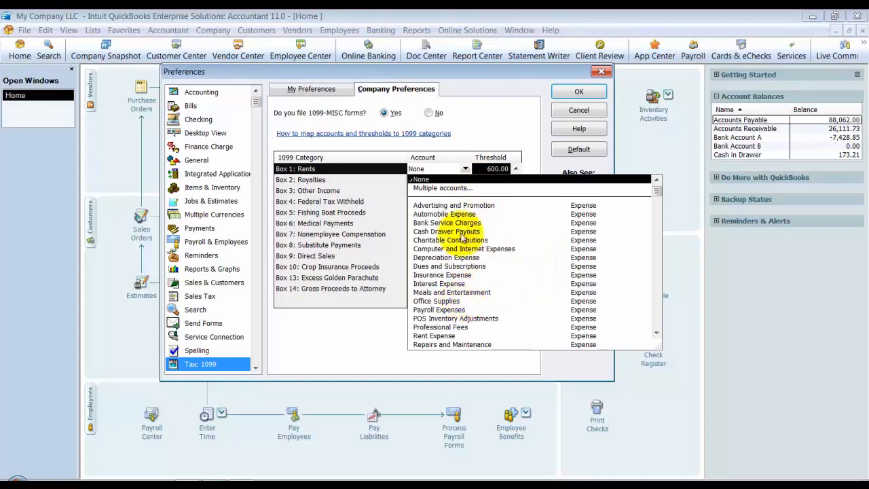
pyautogui.scroll(-1, 462, 207)
pyautogui.scroll(-4, 461, 211)
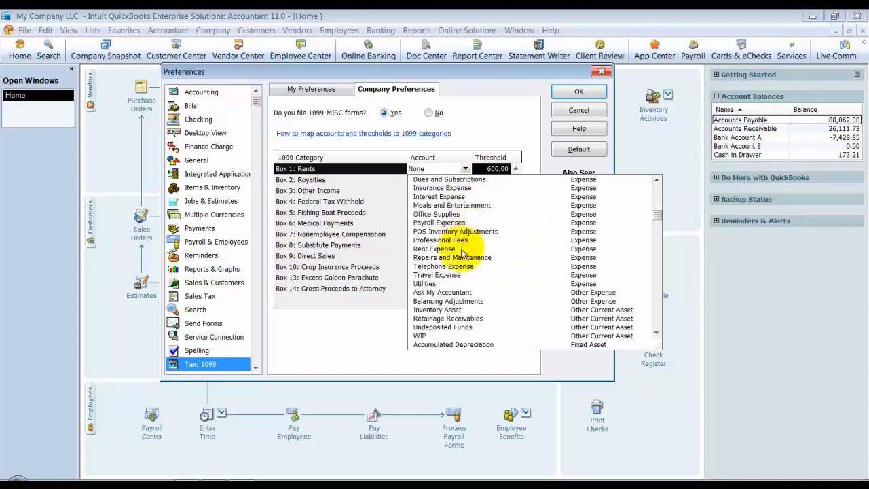
pyautogui.scroll(-9, 530, 302)
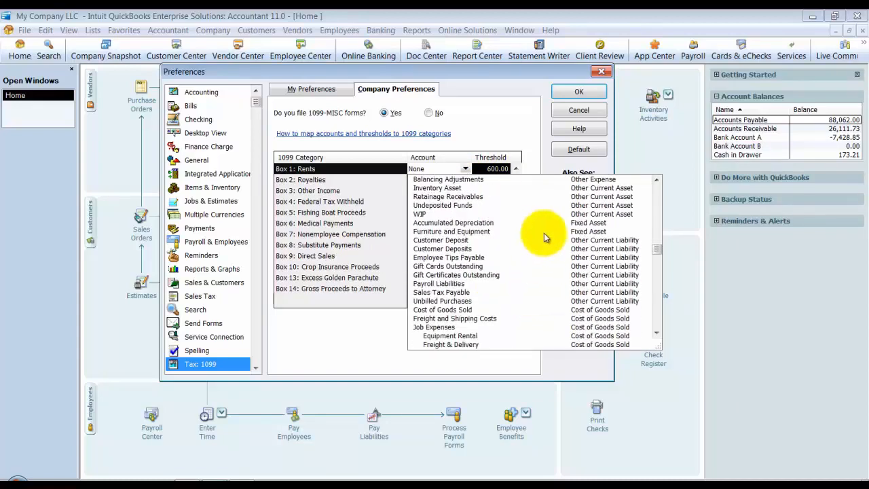
pyautogui.scroll(-5, 536, 253)
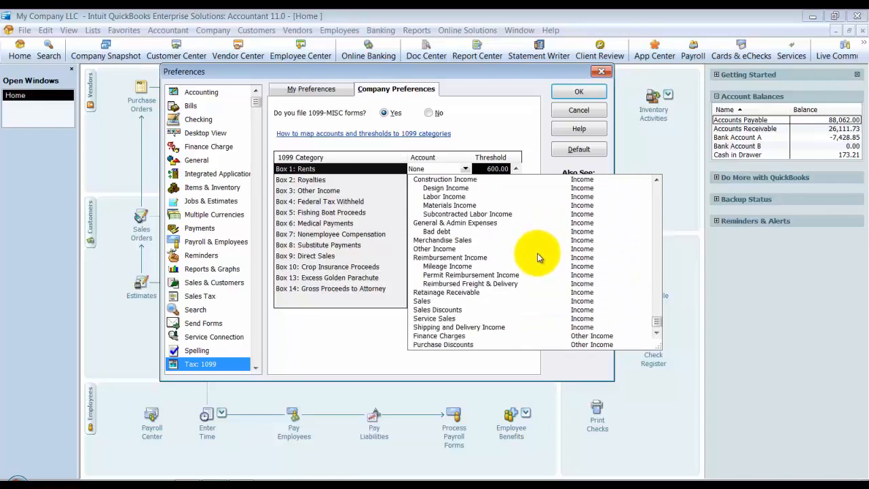
pyautogui.scroll(3, 596, 299)
pyautogui.scroll(11, 599, 300)
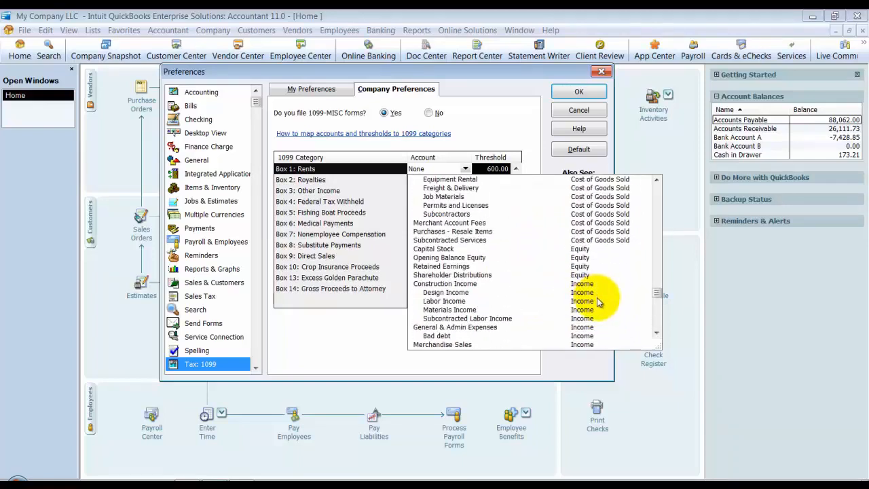
pyautogui.scroll(5, 598, 301)
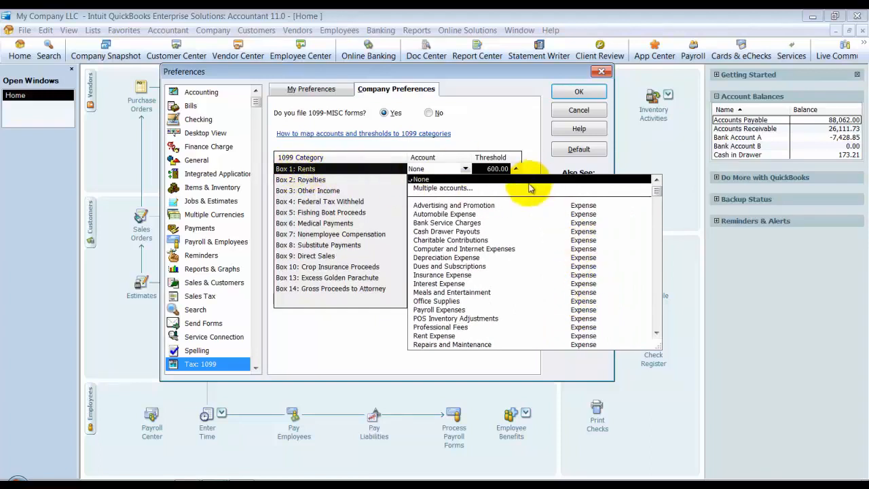
pyautogui.click(445, 337)
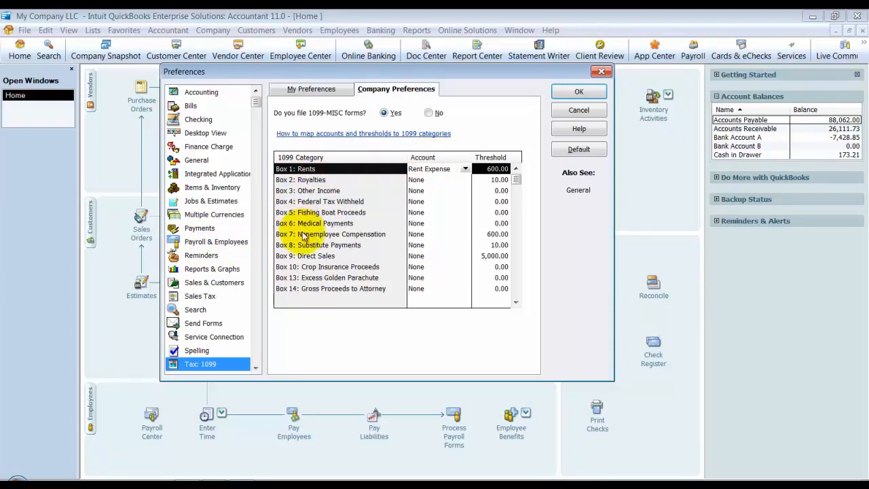
# Step: Choose multiple accounts for Box 7: Nonemployee Compensation and mark Advertising and Promotion, leaving Computer and Internet Expenses unmarked
pyautogui.click(434, 234)
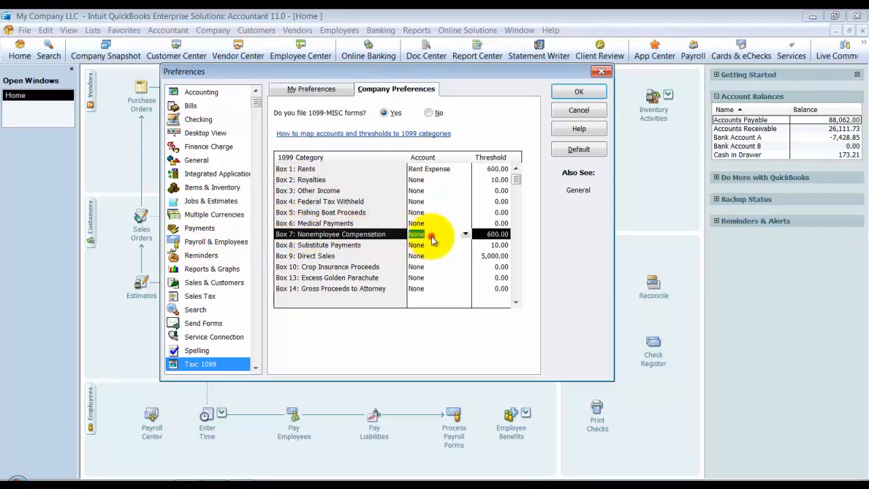
pyautogui.click(467, 235)
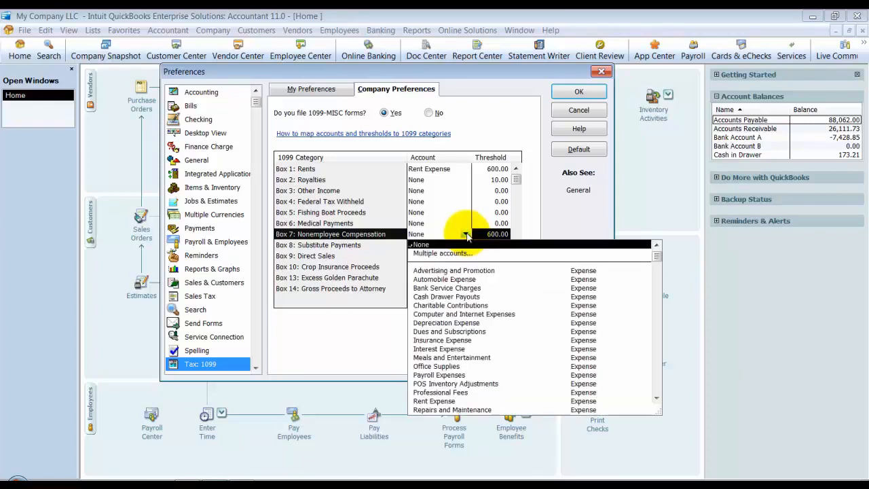
pyautogui.click(436, 253)
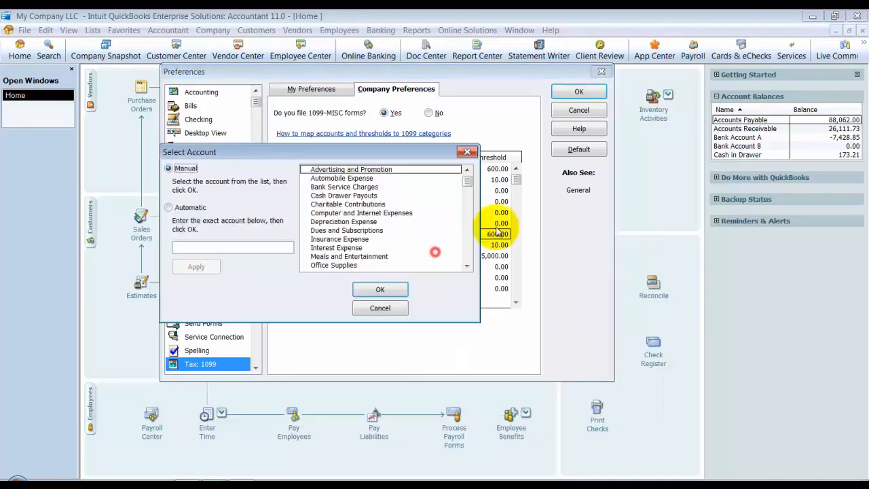
pyautogui.click(323, 171)
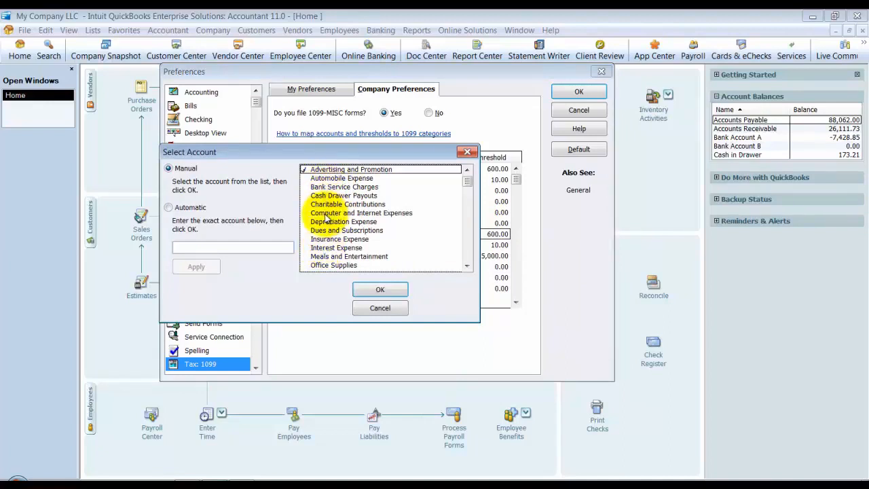
pyautogui.click(329, 214)
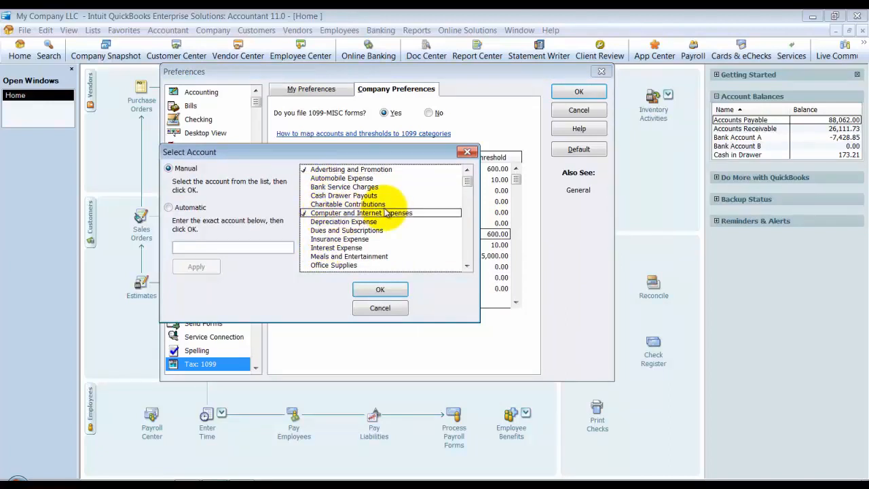
pyautogui.click(311, 214)
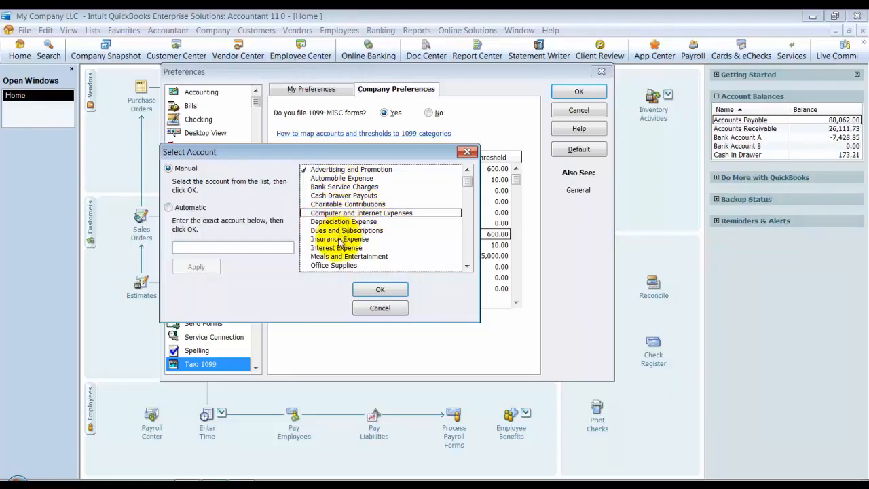
# Step: Add the Professional Fees and Repairs and Maintenance accounts to the Box 7 selection
pyautogui.scroll(-1, 339, 251)
pyautogui.scroll(-1, 343, 262)
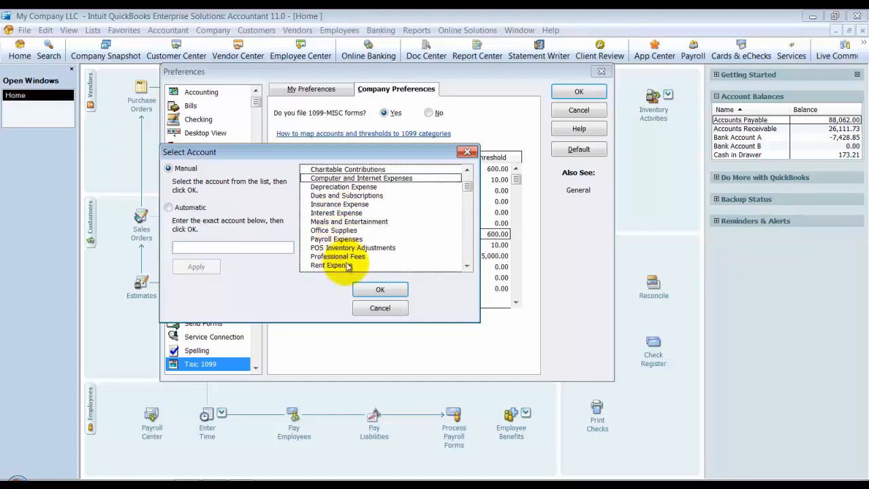
pyautogui.click(353, 256)
pyautogui.scroll(-1, 388, 231)
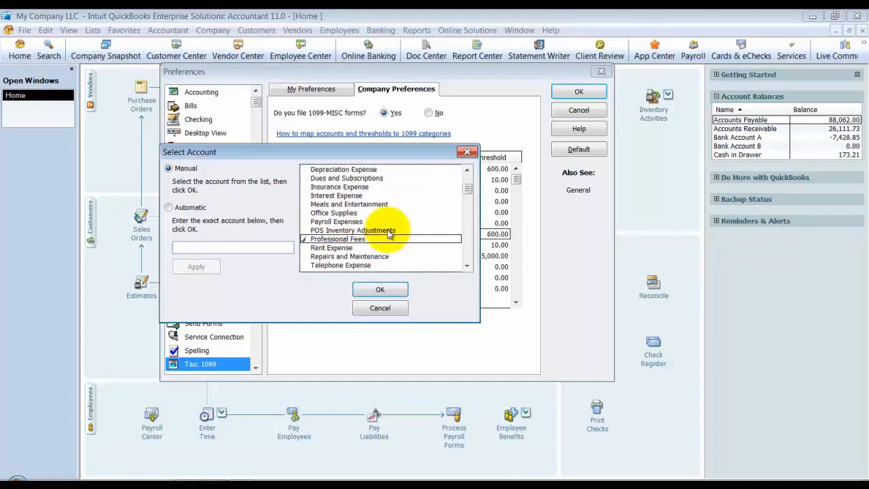
pyautogui.scroll(-1, 389, 234)
pyautogui.click(379, 239)
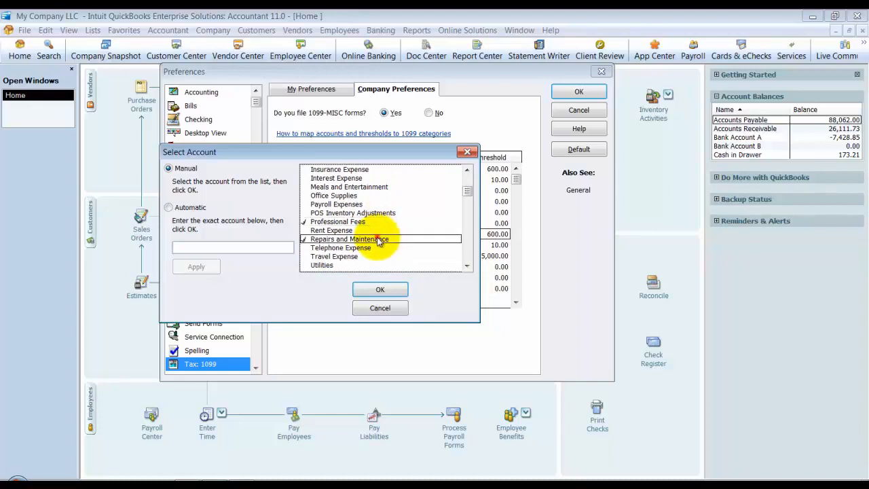
# Step: Add the Subcontractors account under Job Expenses to the Box 7 selection
pyautogui.scroll(-1, 400, 223)
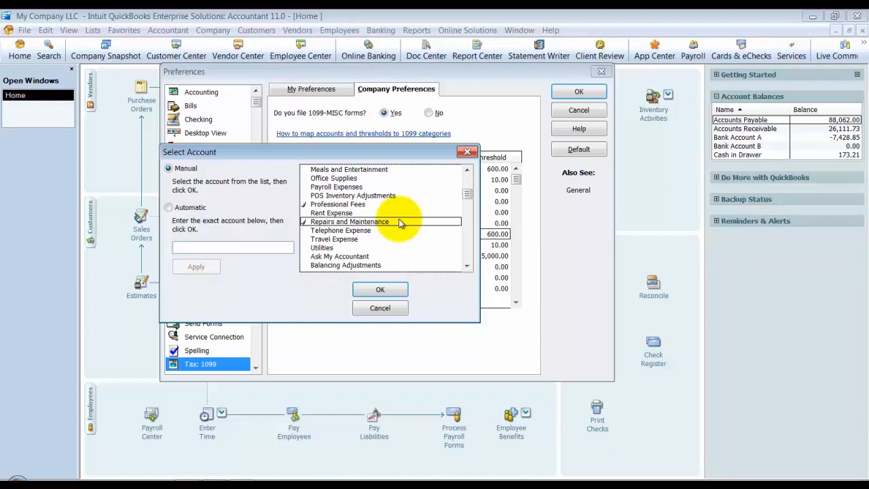
pyautogui.scroll(-1, 400, 224)
pyautogui.scroll(-4, 400, 225)
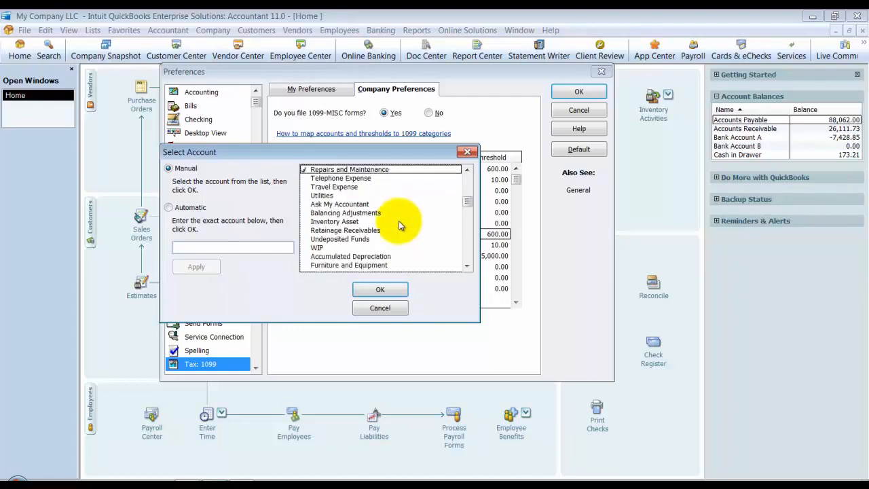
pyautogui.scroll(-2, 400, 228)
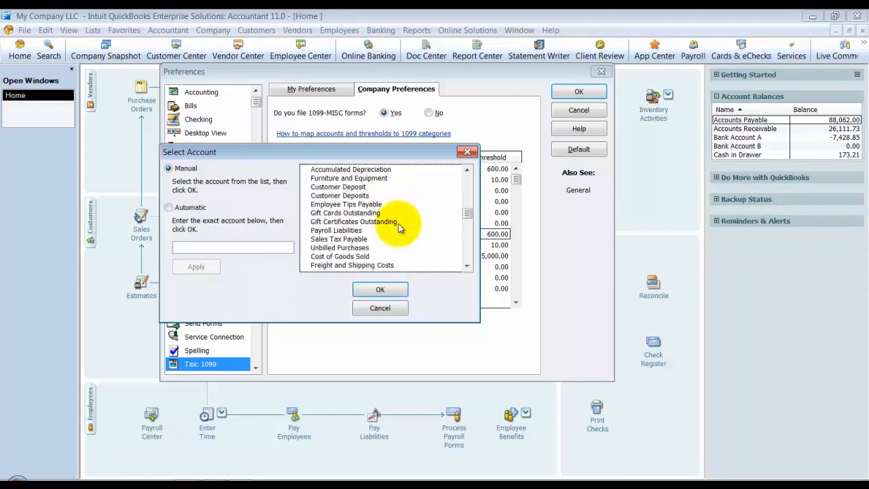
pyautogui.scroll(-2, 400, 228)
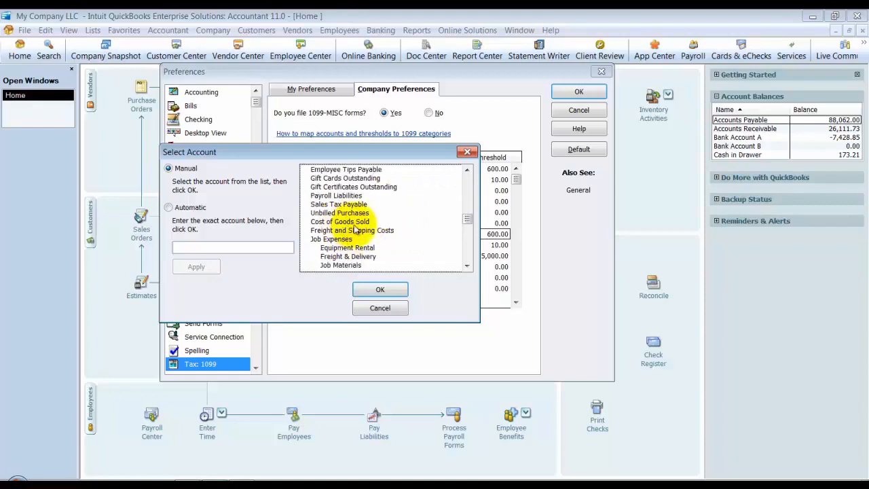
pyautogui.scroll(-1, 357, 233)
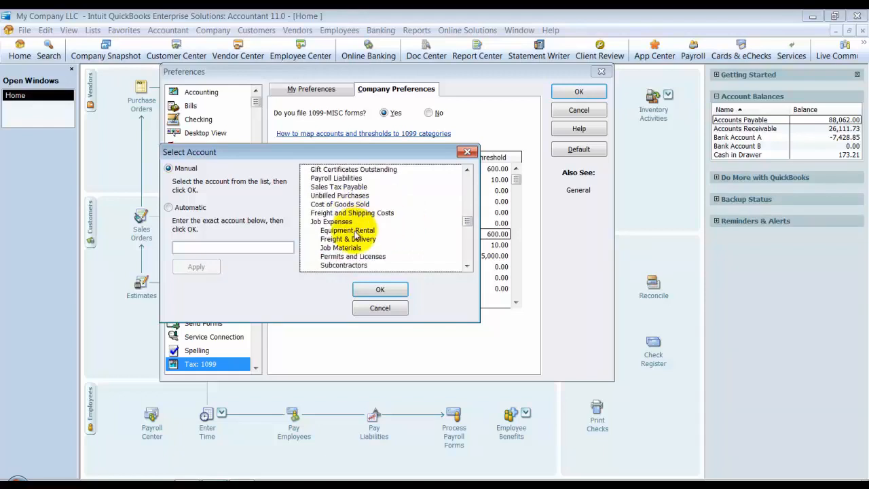
pyautogui.click(361, 265)
# Step: Review the remaining accounts, accept the Box 7 account selection and save the 1099 preferences
pyautogui.scroll(-2, 402, 221)
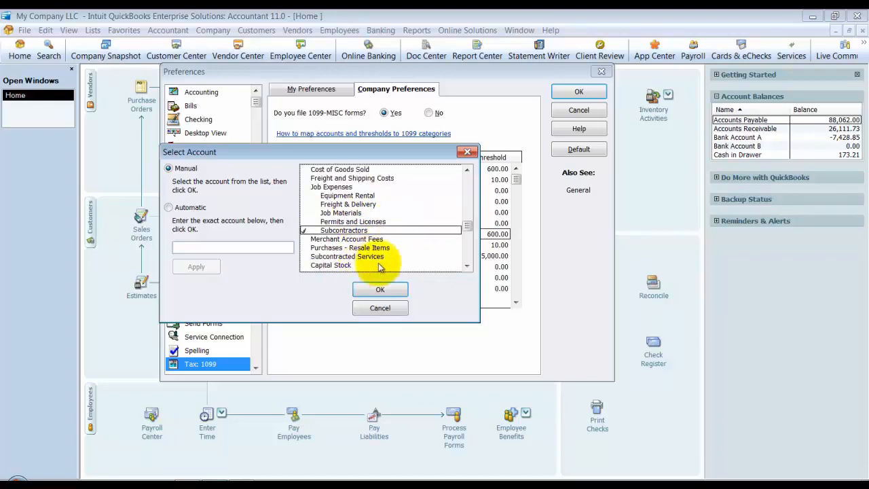
pyautogui.scroll(-3, 400, 239)
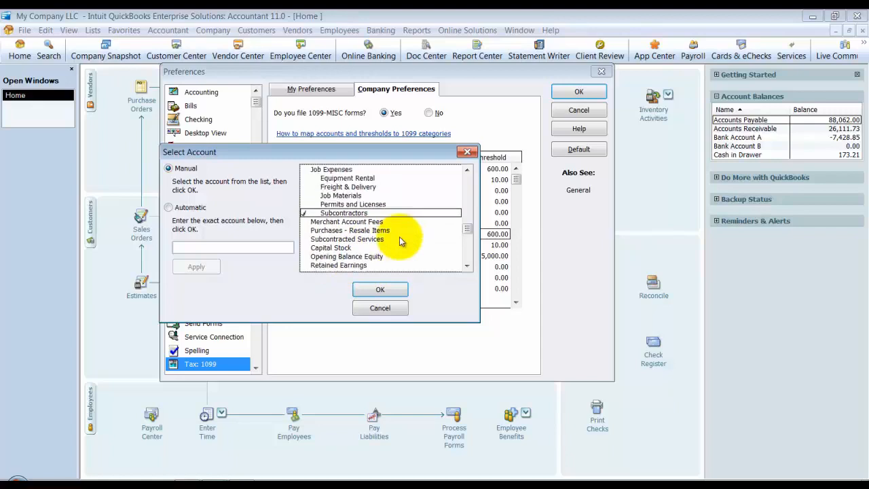
pyautogui.scroll(-4, 399, 239)
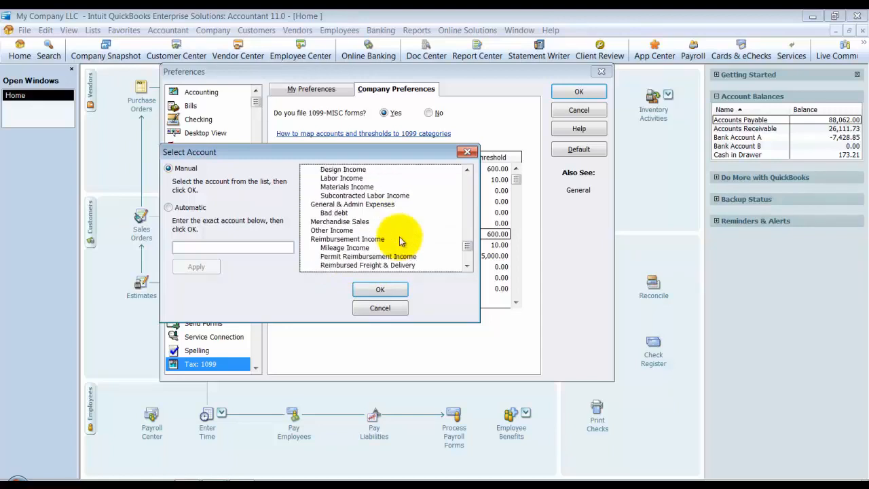
pyautogui.scroll(-1, 377, 241)
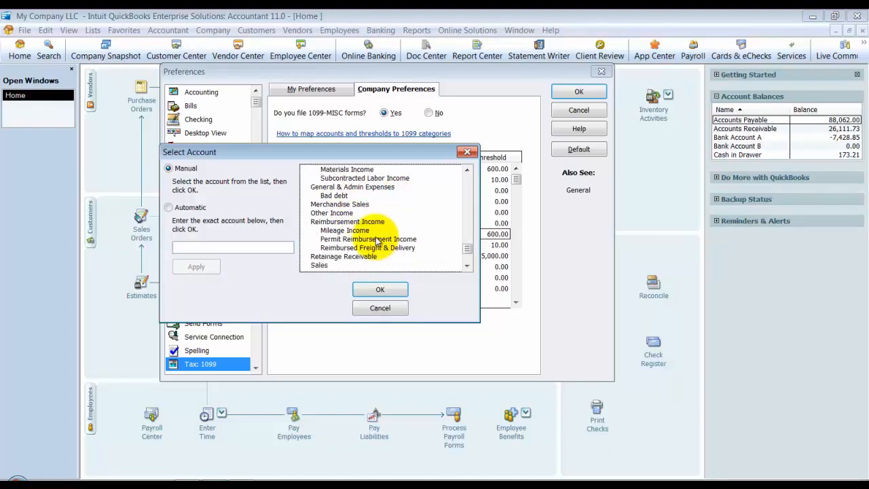
pyautogui.scroll(-1, 378, 241)
pyautogui.scroll(-2, 374, 246)
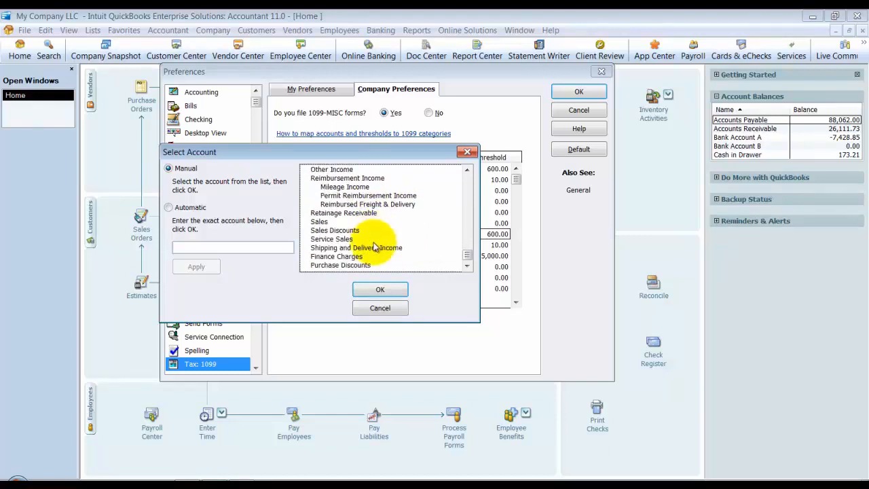
pyautogui.click(382, 290)
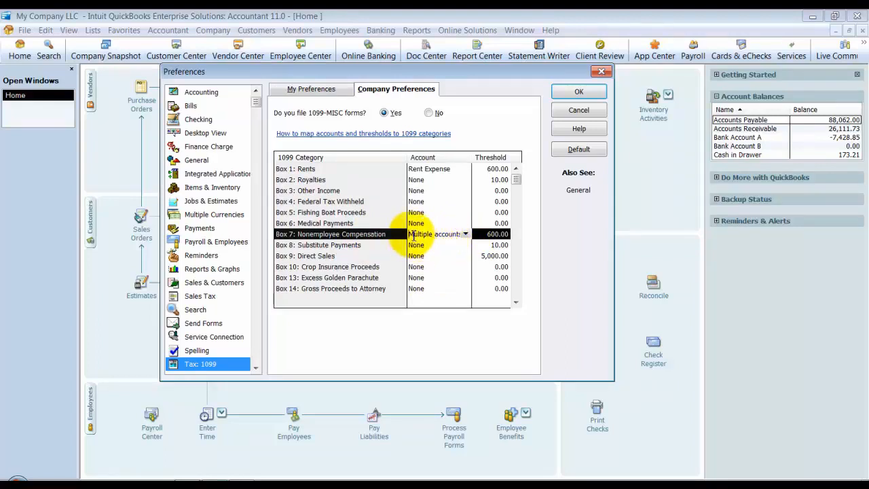
pyautogui.moveTo(412, 234); pyautogui.dragTo(482, 234)
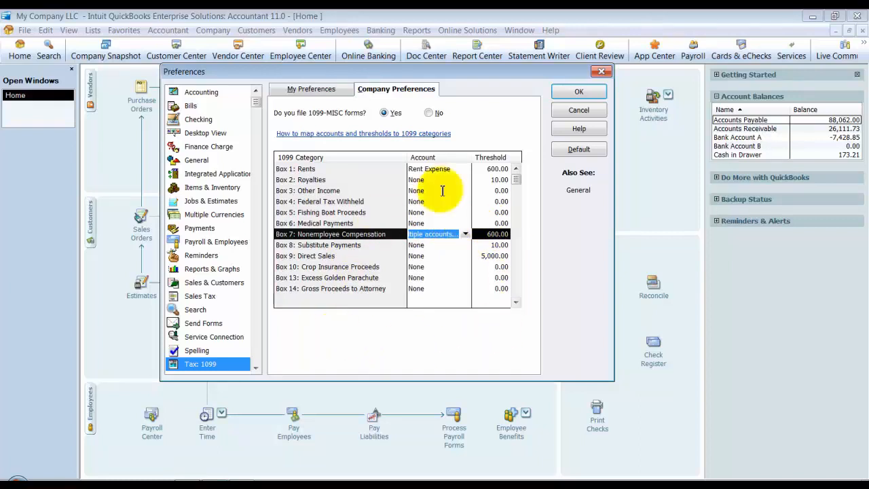
pyautogui.click(578, 91)
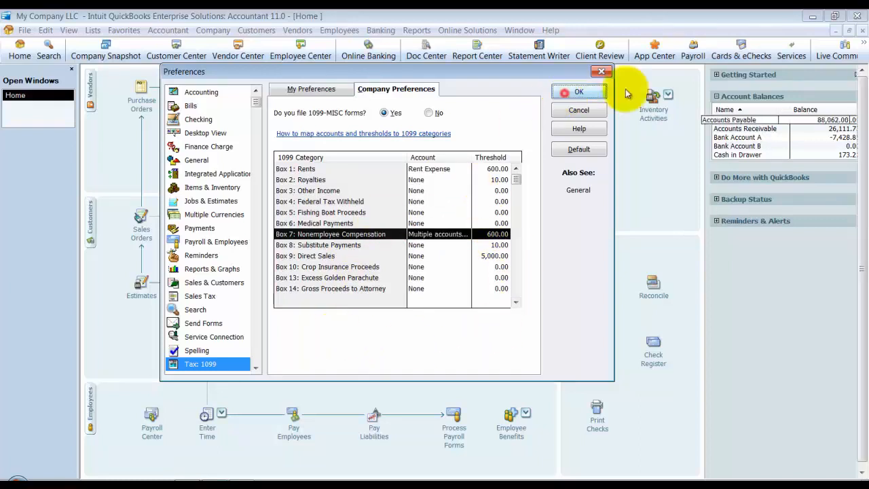